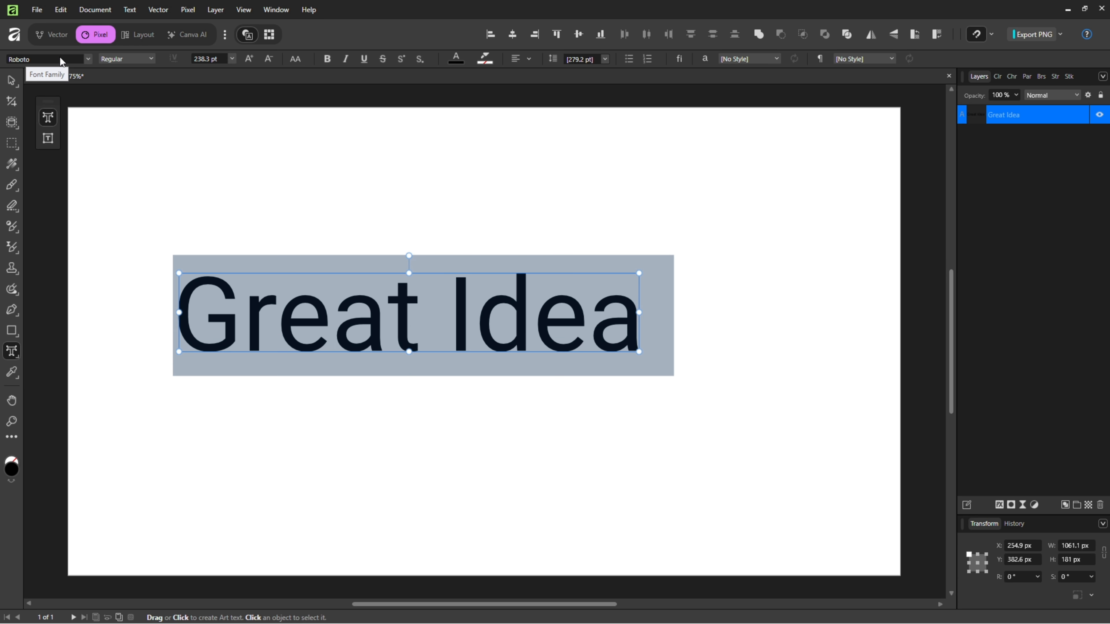
Set the "Great Idea" text to the Black font style and centre-align its paragraph.
{"action": "left_click", "coordinate": [125, 57]}
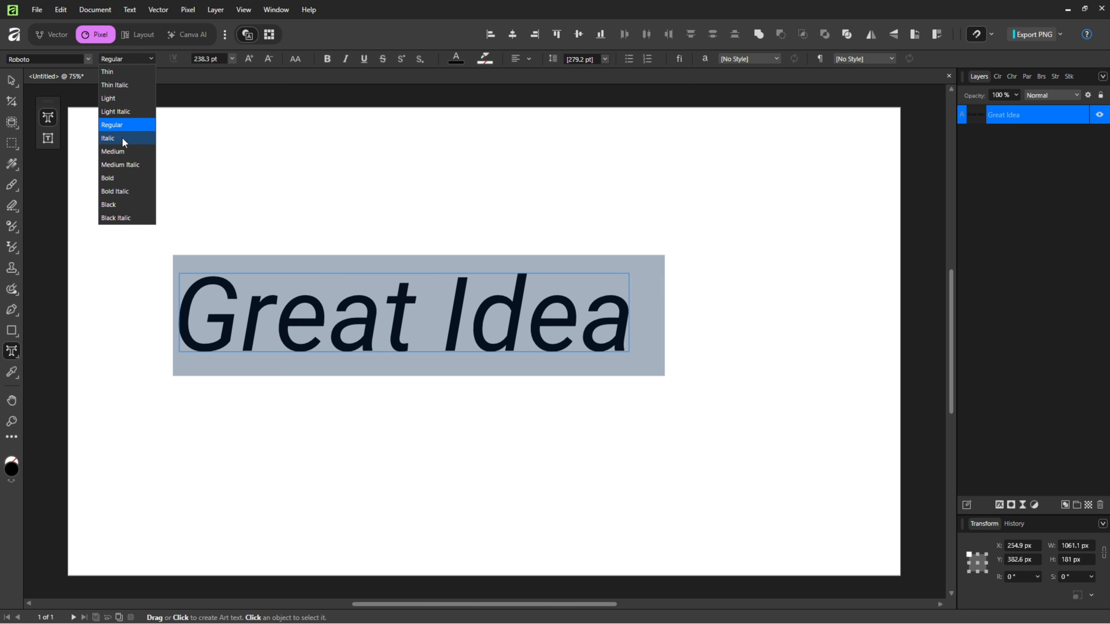
{"action": "left_click", "coordinate": [114, 205]}
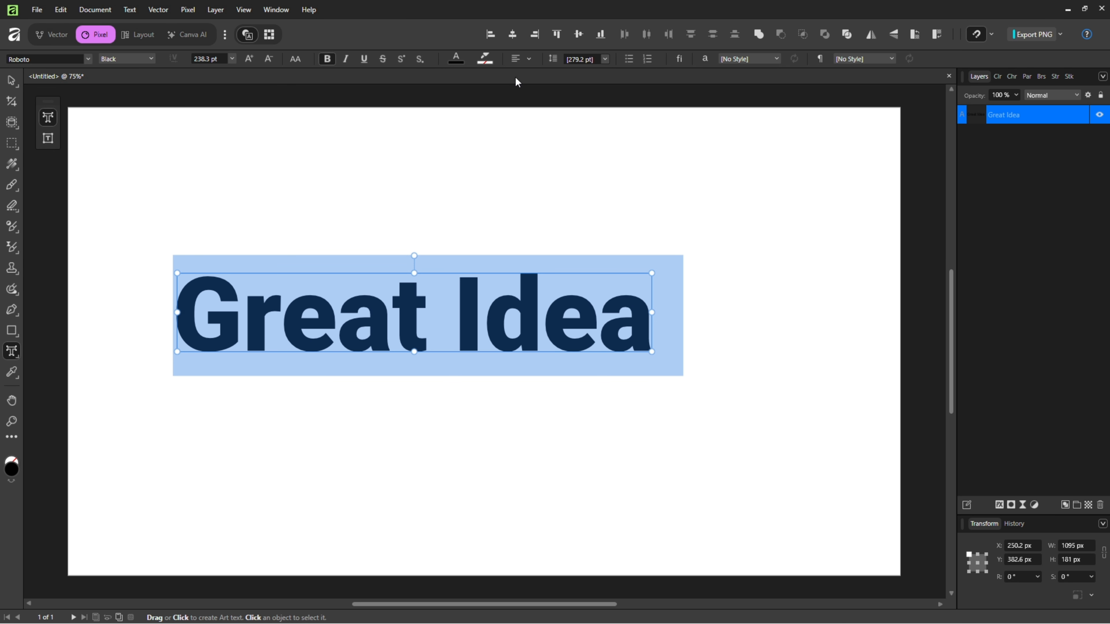
{"action": "left_click", "coordinate": [528, 58]}
{"action": "left_click", "coordinate": [497, 109]}
Move the "Great Idea" text to the centre of the canvas.
{"action": "left_click", "coordinate": [12, 83]}
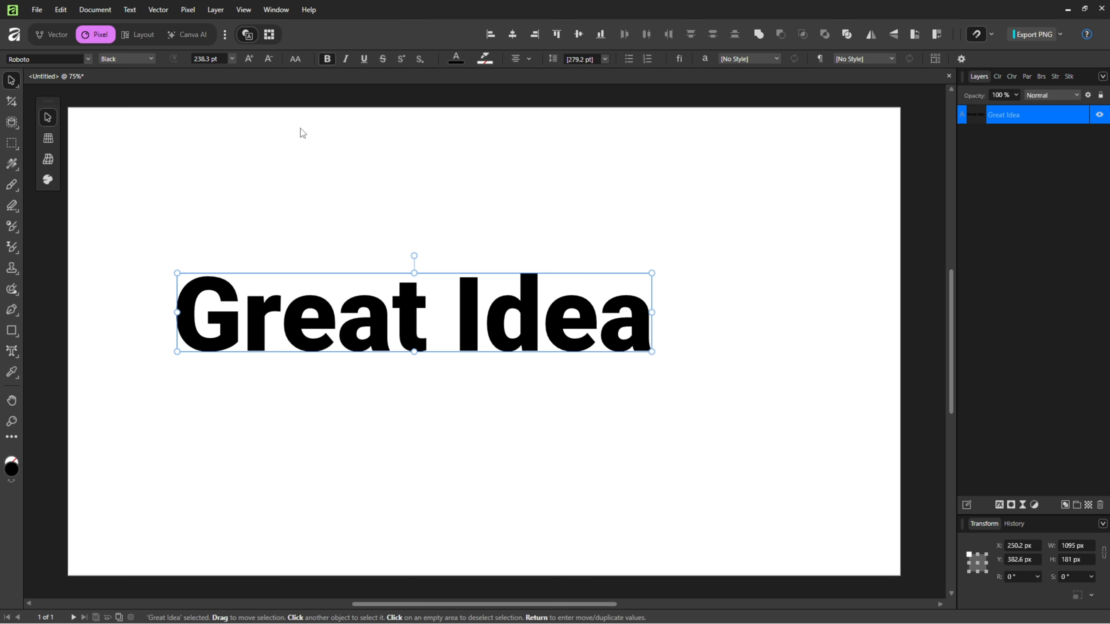
{"action": "left_click_drag", "start_coordinate": [410, 310], "coordinate": [481, 340]}
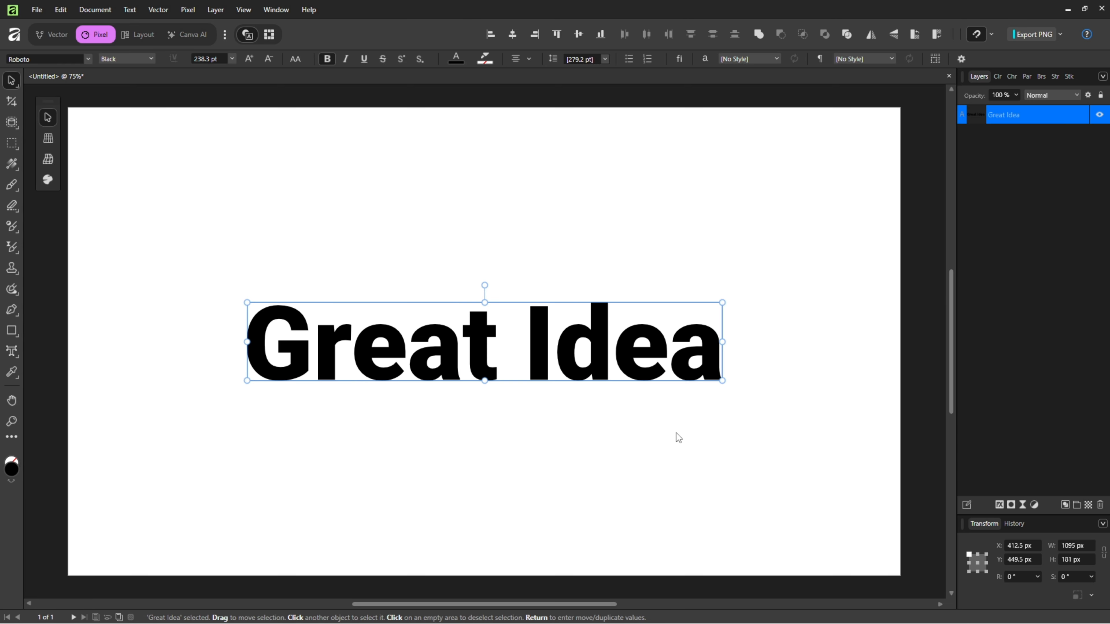
Add a live Gaussian Blur filter with a 10 px radius to the "Great Idea" text.
{"action": "left_click", "coordinate": [1021, 506]}
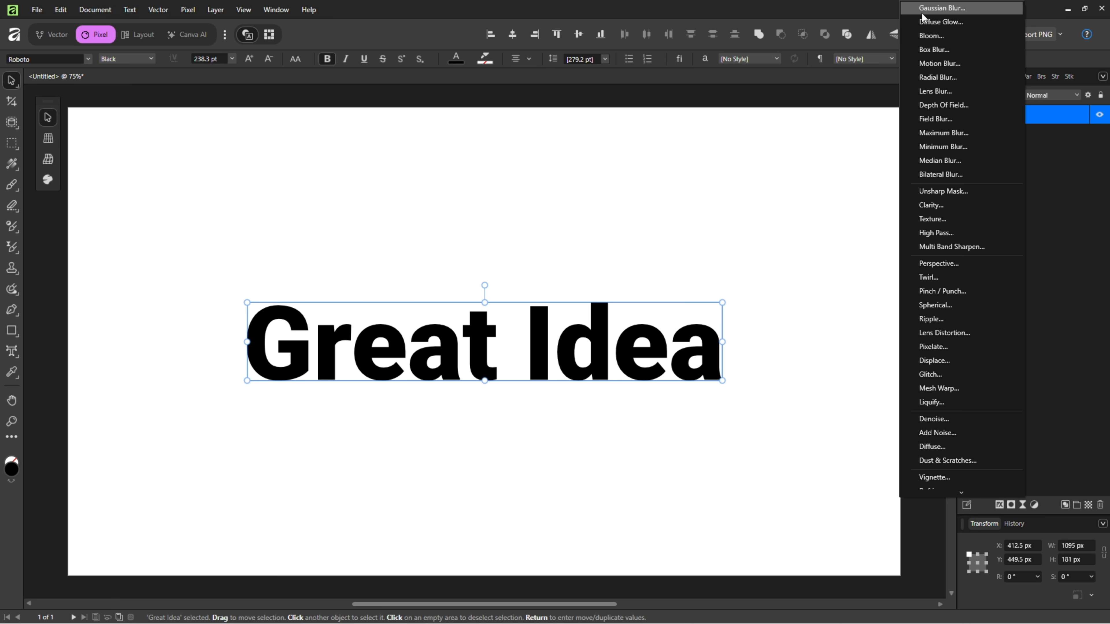
{"action": "left_click", "coordinate": [951, 9]}
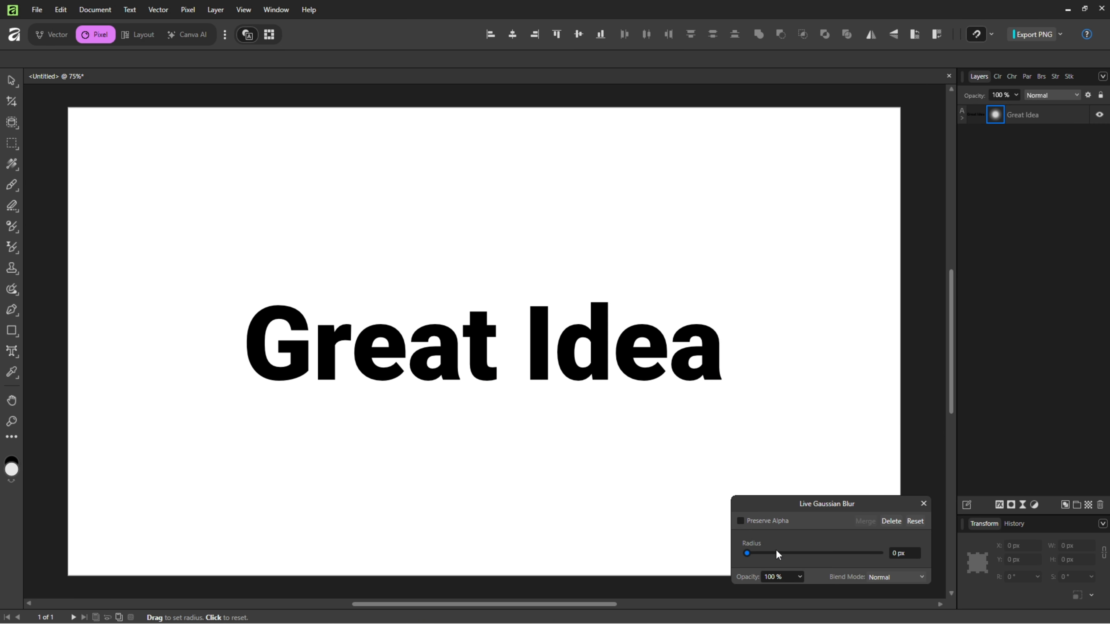
{"action": "left_click_drag", "start_coordinate": [746, 555], "coordinate": [805, 553]}
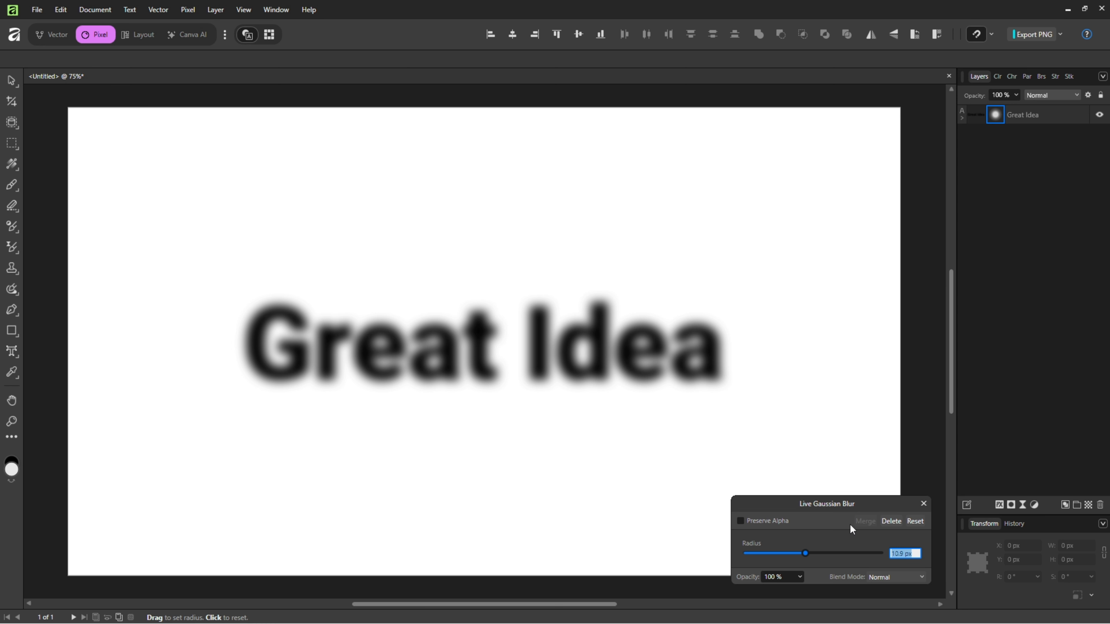
{"action": "type", "text": "10"}
{"action": "key", "text": "Return"}
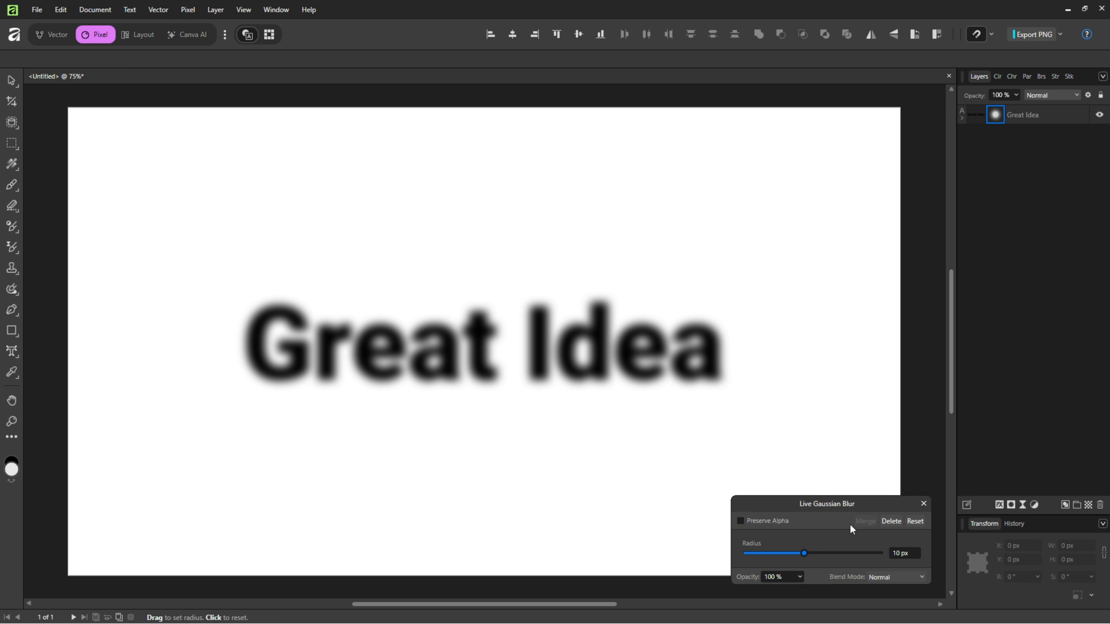
{"action": "left_click", "coordinate": [923, 504]}
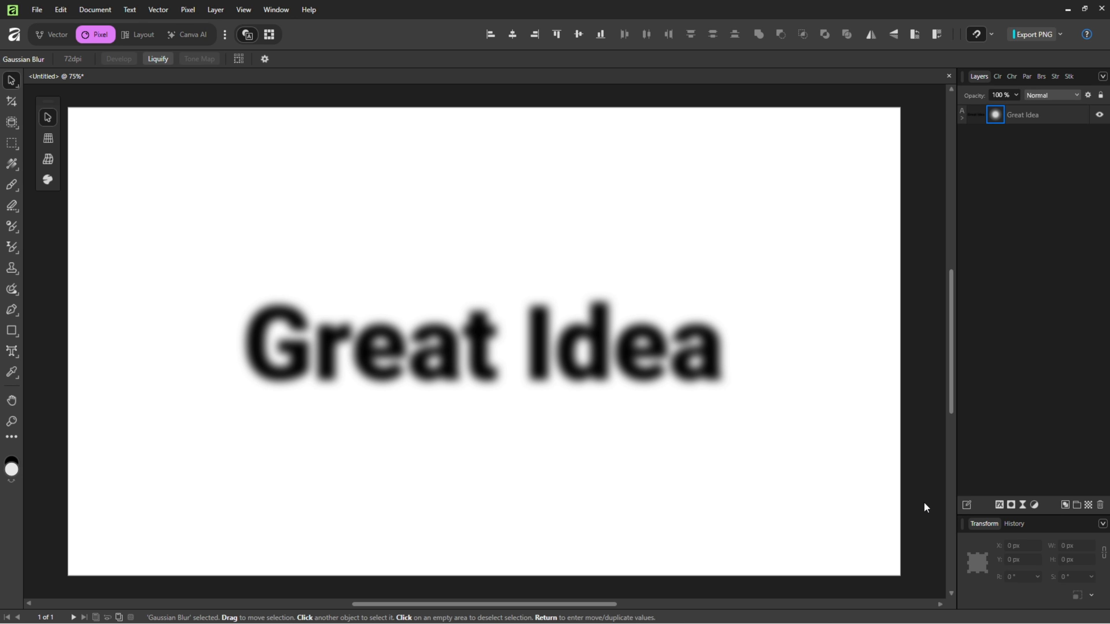
Add a live Ripple filter with an intensity of 5 to the "Great Idea" text layer.
{"action": "left_click", "coordinate": [1048, 119]}
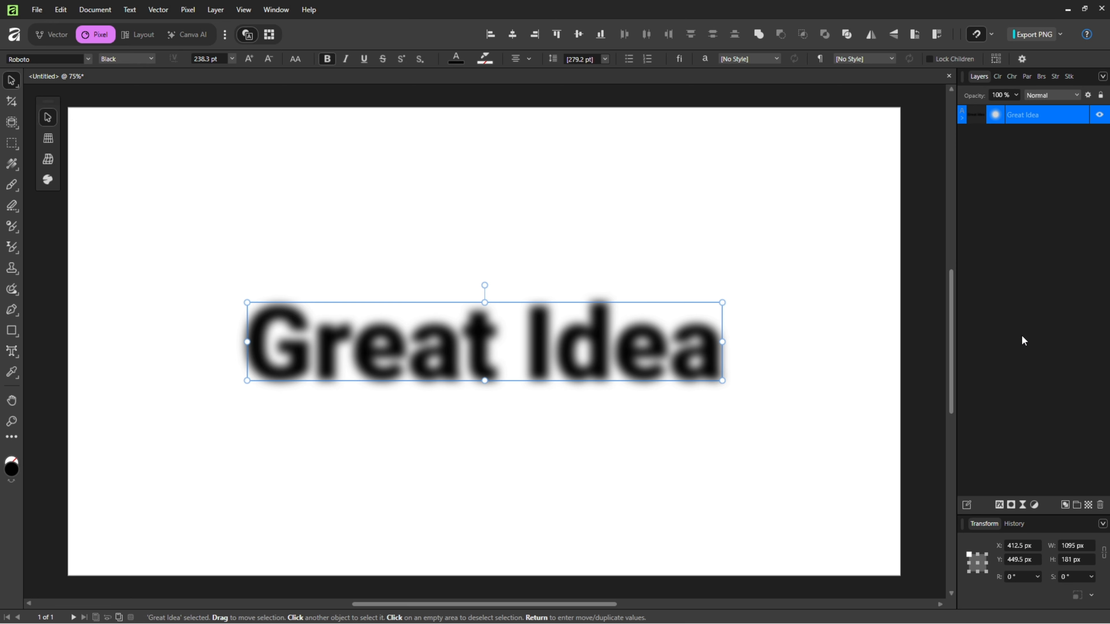
{"action": "left_click", "coordinate": [1022, 505]}
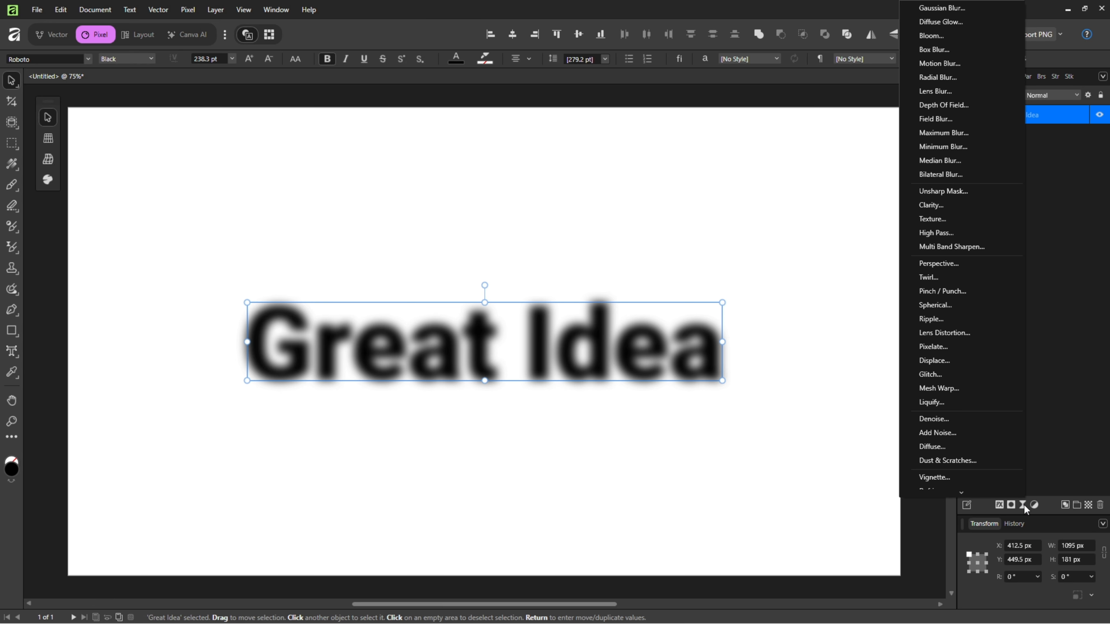
{"action": "left_click", "coordinate": [932, 318]}
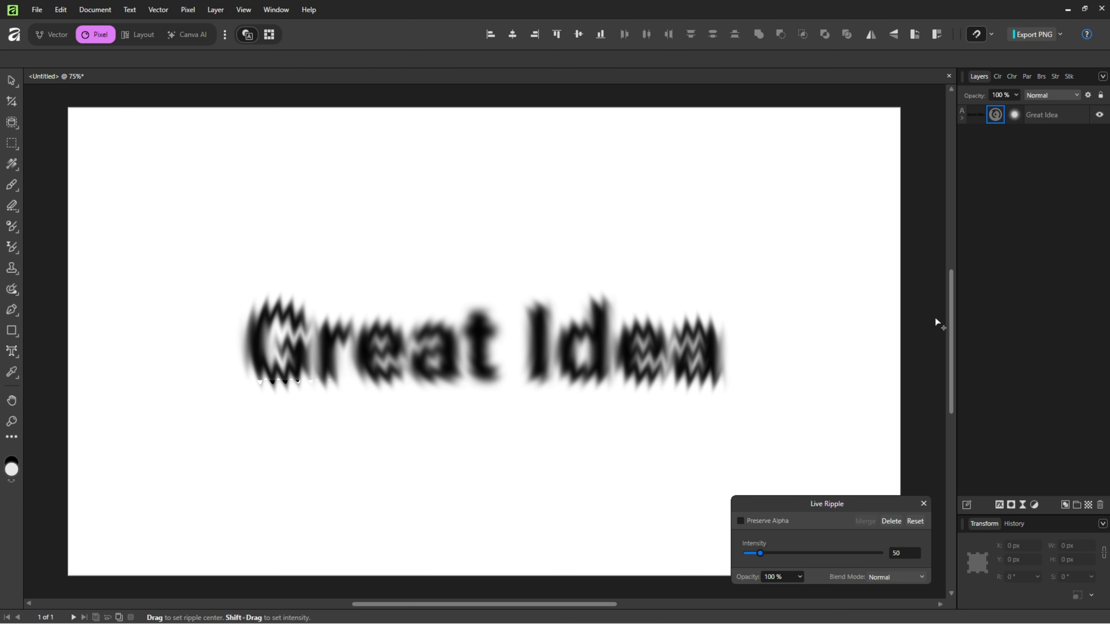
{"action": "left_click_drag", "start_coordinate": [762, 553], "coordinate": [748, 552]}
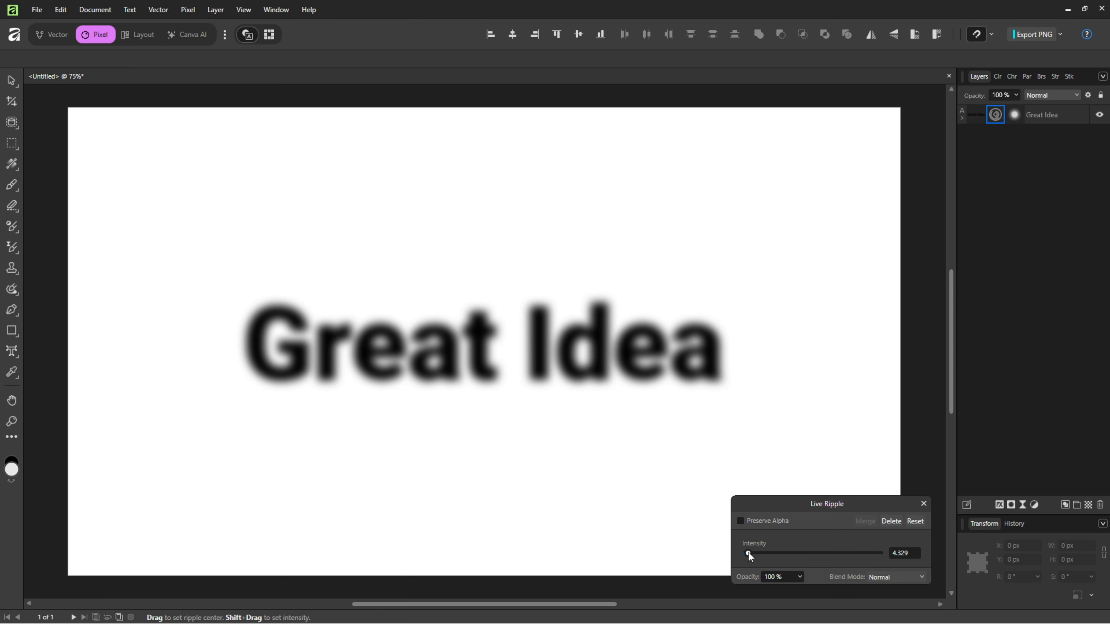
{"action": "left_click", "coordinate": [913, 554]}
{"action": "type", "text": "5"}
{"action": "key", "text": "Return"}
{"action": "left_click", "coordinate": [923, 505]}
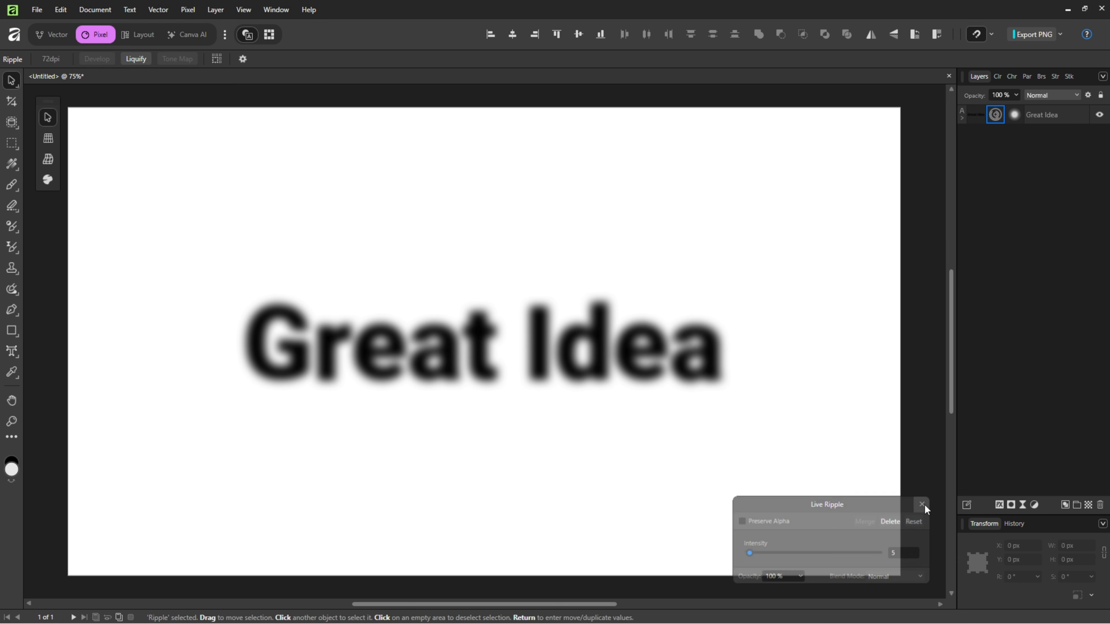
Add a Curves adjustment and shift the Alpha channel's white point inward to about X 0.583, keeping Y at 1.
{"action": "left_click", "coordinate": [1057, 115]}
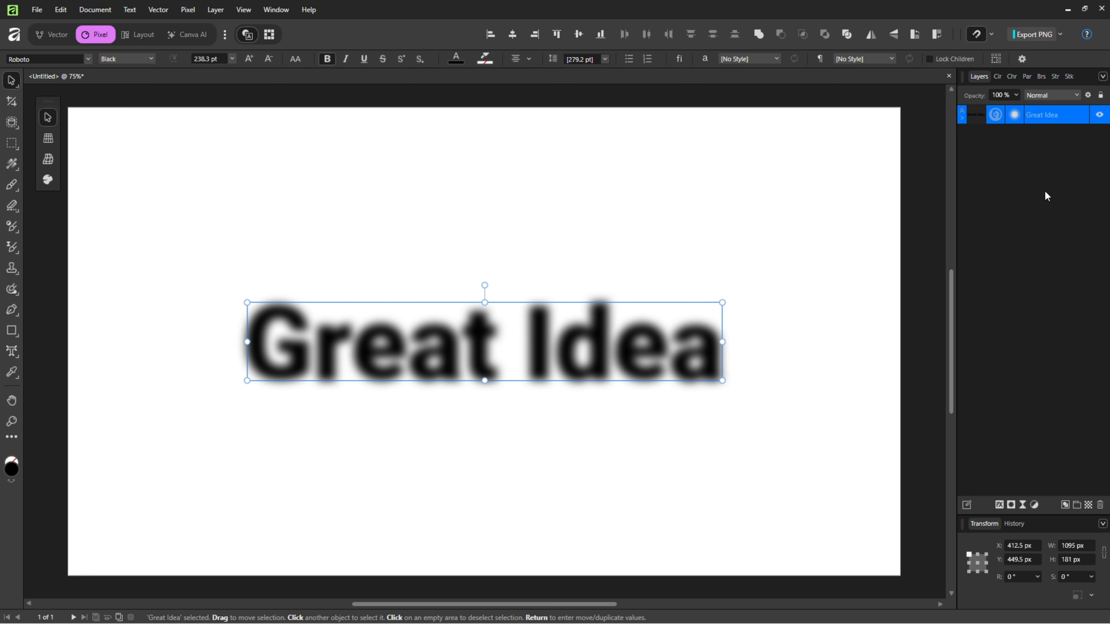
{"action": "left_click", "coordinate": [1035, 506]}
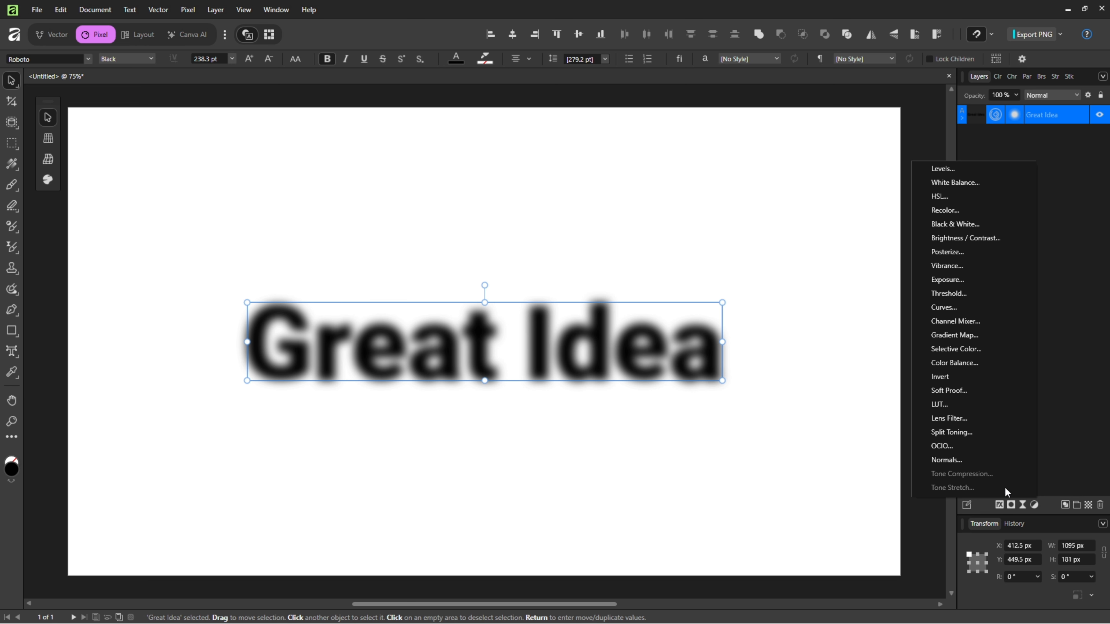
{"action": "left_click", "coordinate": [943, 307]}
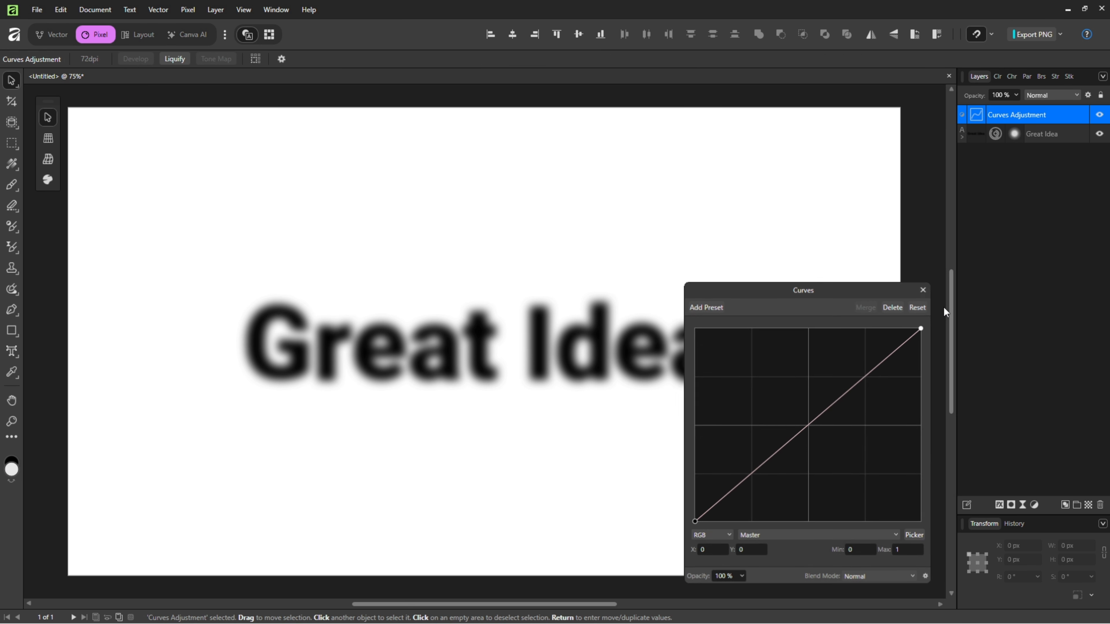
{"action": "left_click_drag", "start_coordinate": [842, 287], "coordinate": [936, 228]}
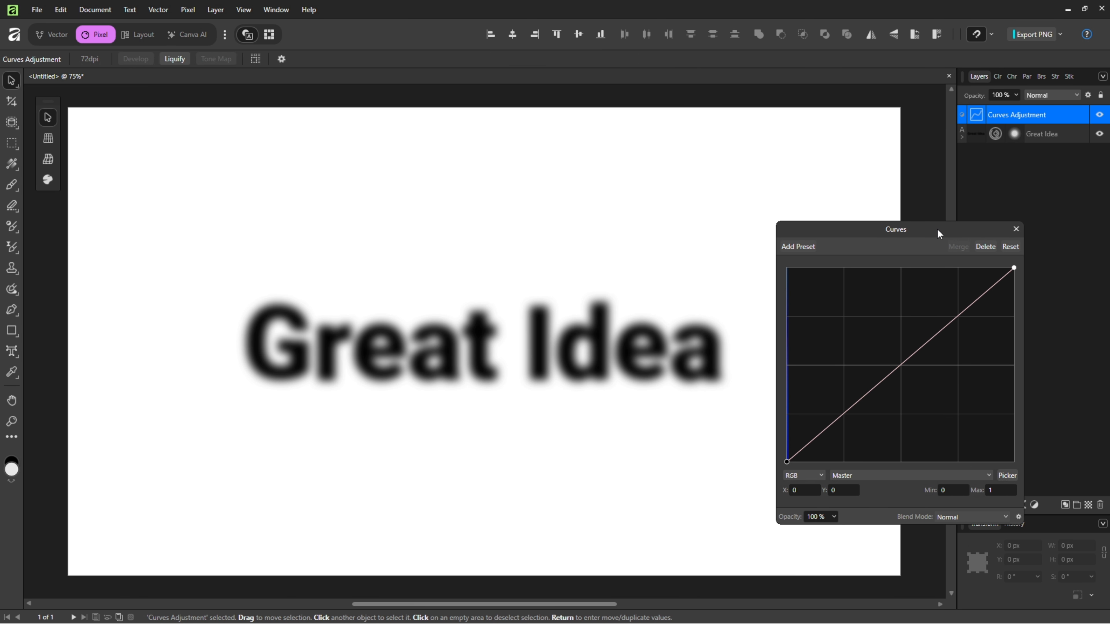
{"action": "left_click", "coordinate": [858, 476]}
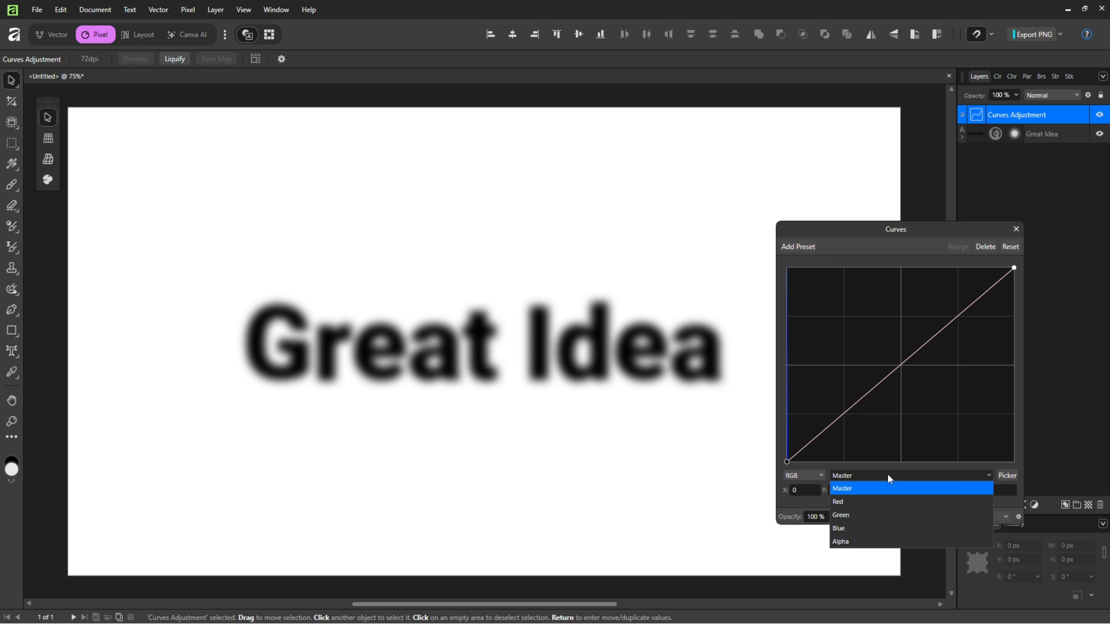
{"action": "left_click", "coordinate": [853, 544]}
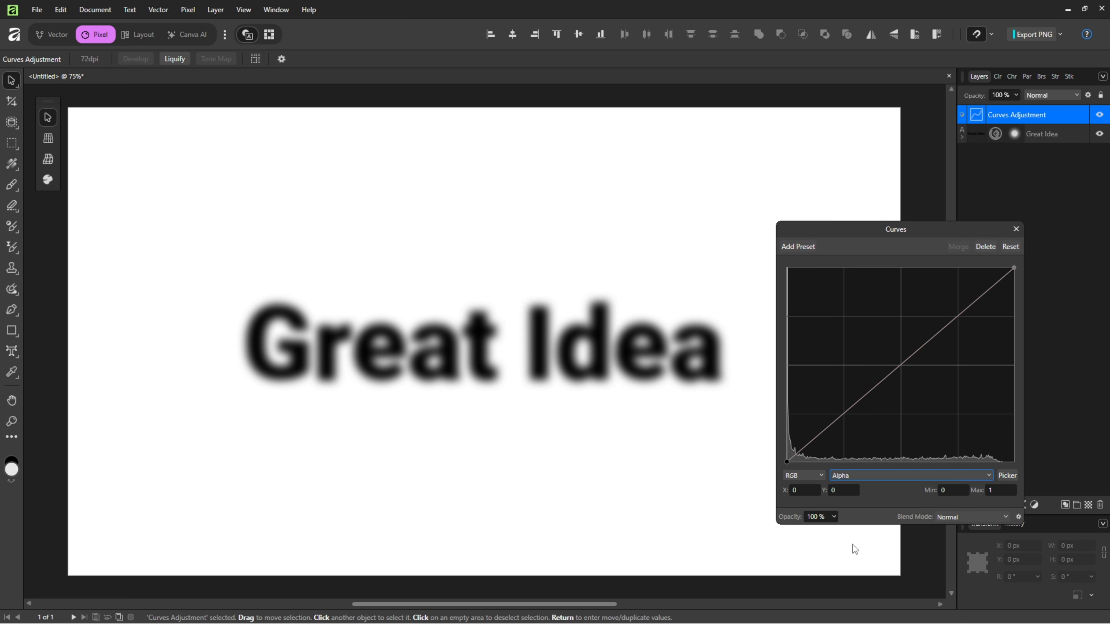
{"action": "left_click", "coordinate": [1015, 269]}
{"action": "left_click_drag", "start_coordinate": [1014, 269], "coordinate": [918, 247]}
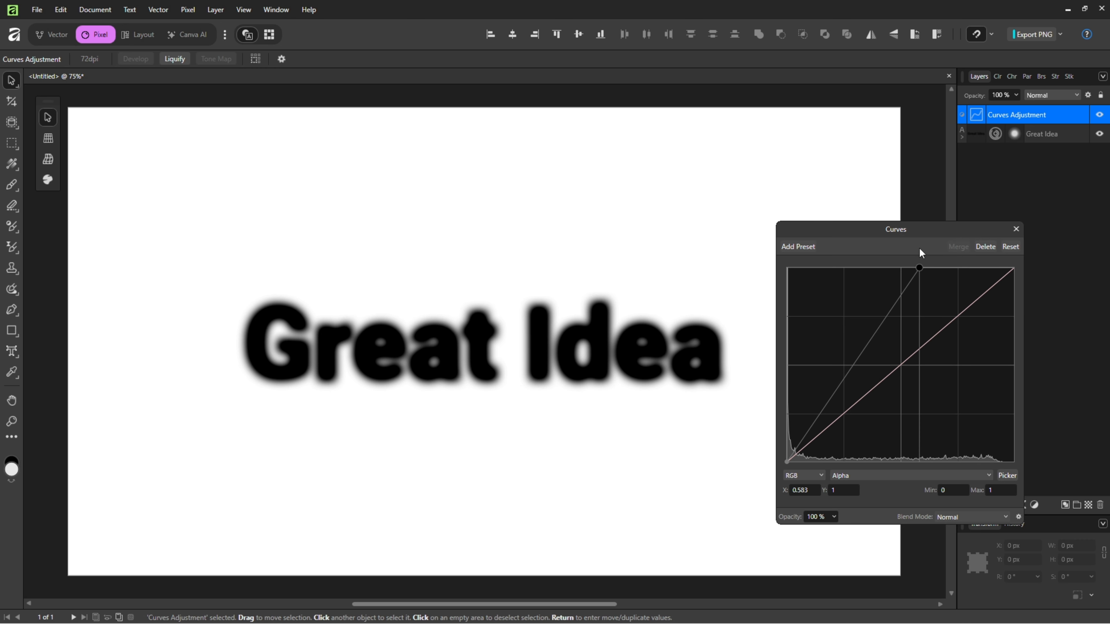
{"action": "left_click", "coordinate": [1015, 231]}
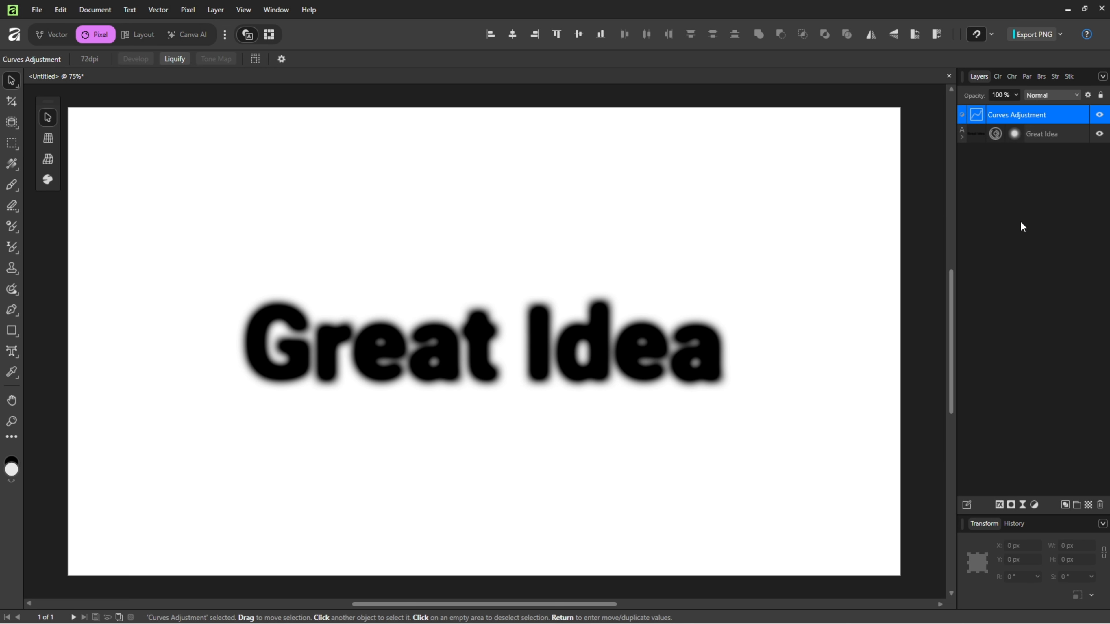
Nest the Curves adjustment inside the "Great Idea" text layer, above the Ripple and Gaussian Blur filters.
{"action": "left_click", "coordinate": [961, 137]}
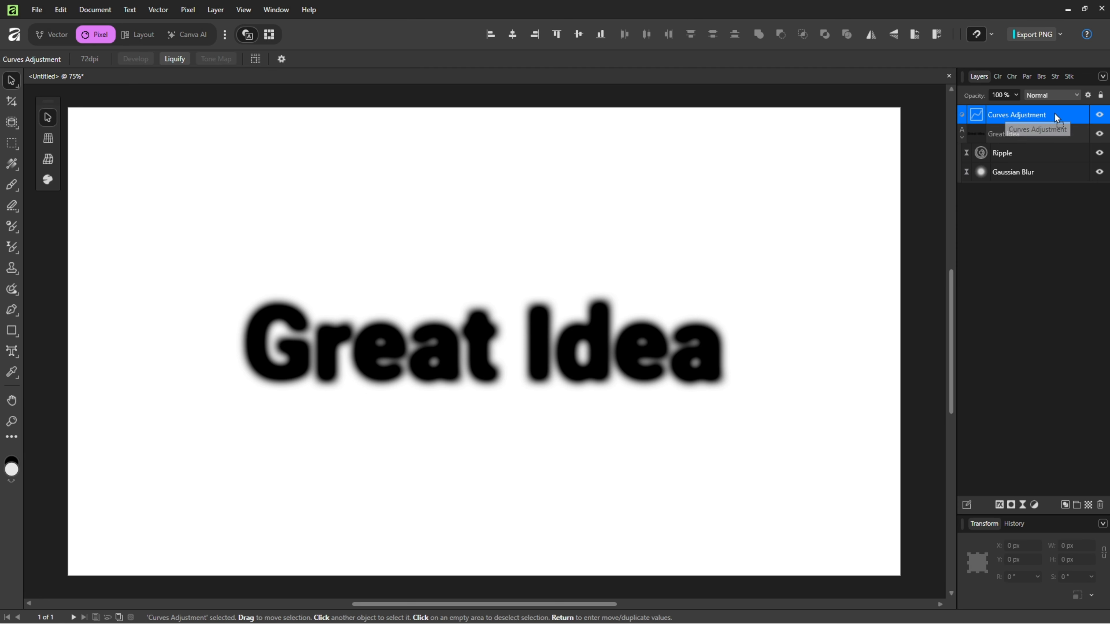
{"action": "left_click_drag", "start_coordinate": [1054, 113], "coordinate": [1054, 175]}
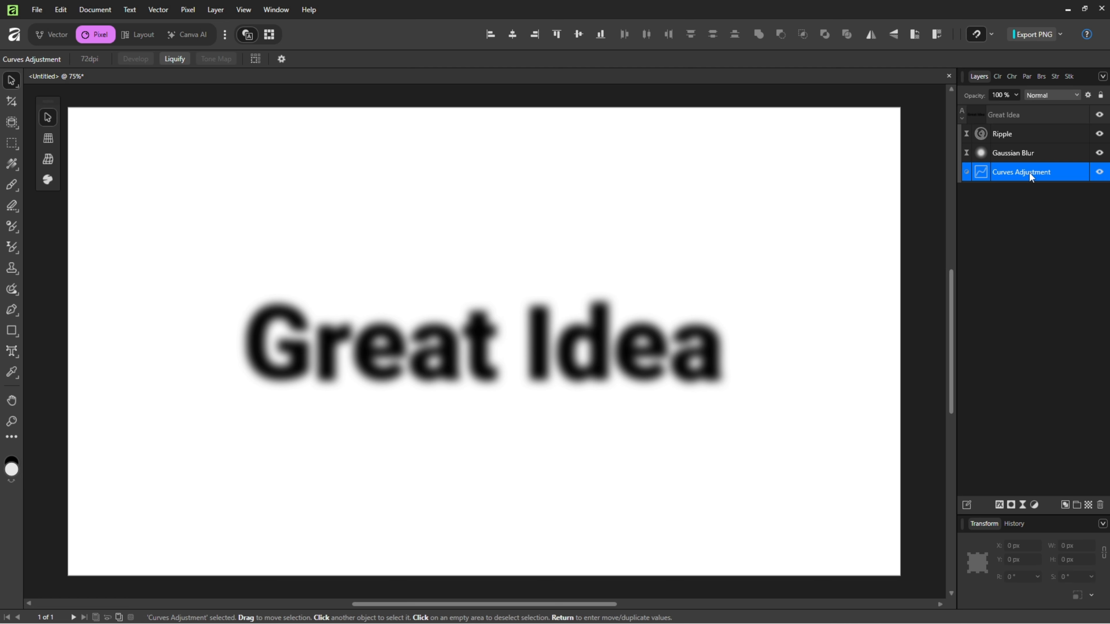
{"action": "left_click_drag", "start_coordinate": [1029, 173], "coordinate": [1027, 129]}
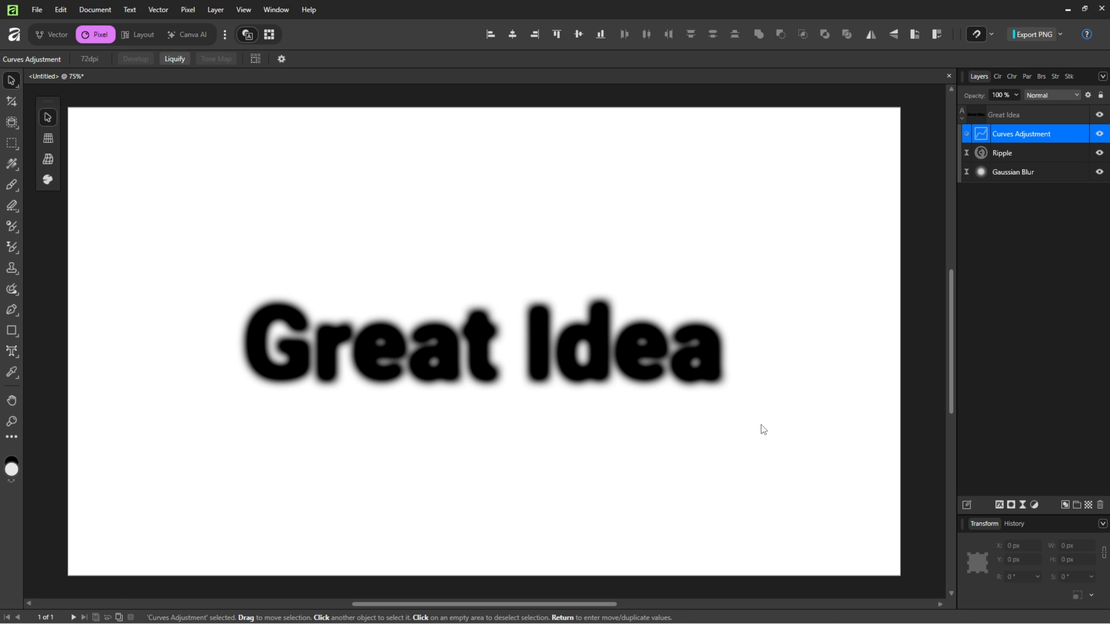
Search the Pexels stock photos for "paper texture" and place a plain beige paper image on the canvas.
{"action": "left_click", "coordinate": [1066, 78]}
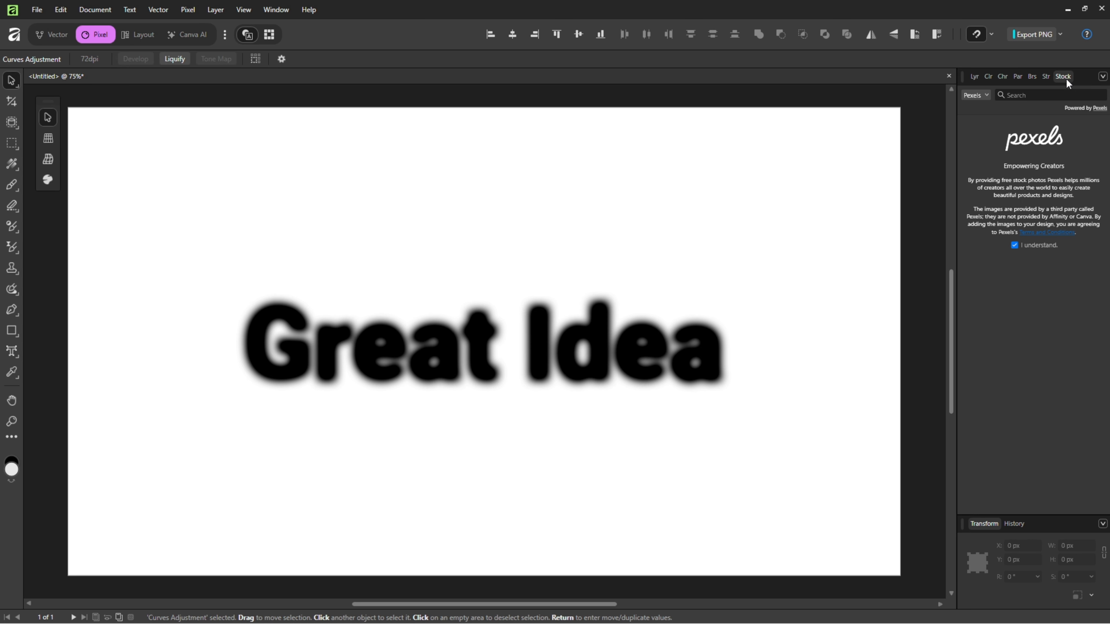
{"action": "type", "text": "paper texture"}
{"action": "key", "text": "Return"}
{"action": "left_click_drag", "start_coordinate": [1108, 179], "coordinate": [1106, 453]}
{"action": "left_click_drag", "start_coordinate": [1077, 322], "coordinate": [586, 350]}
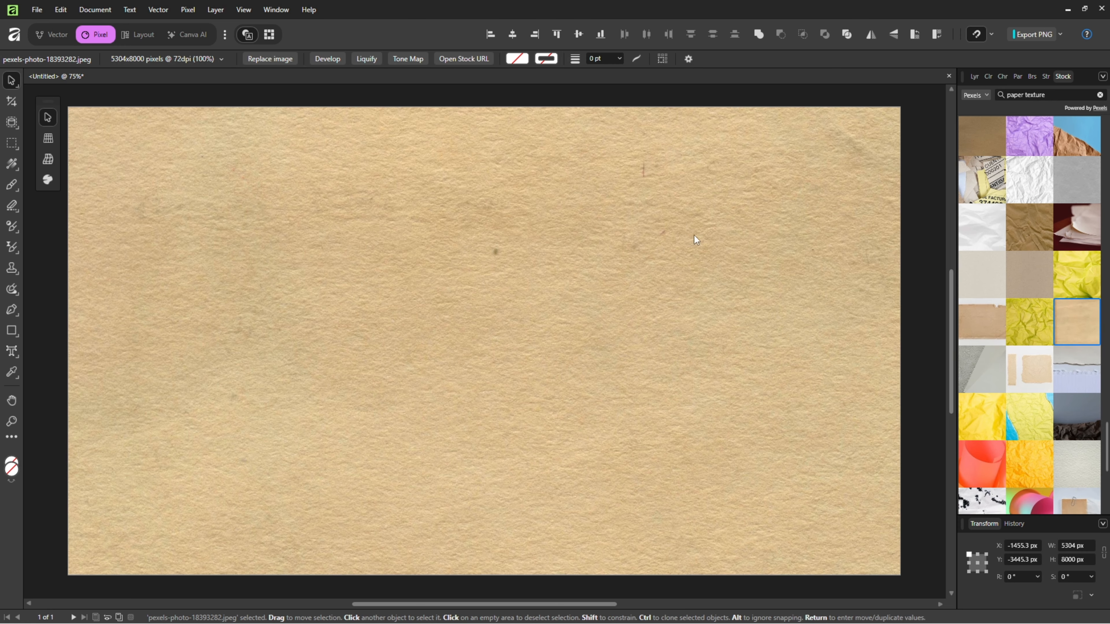
Move the paper image layer beneath the "Great Idea" text group and rename it "Background".
{"action": "left_click", "coordinate": [973, 76]}
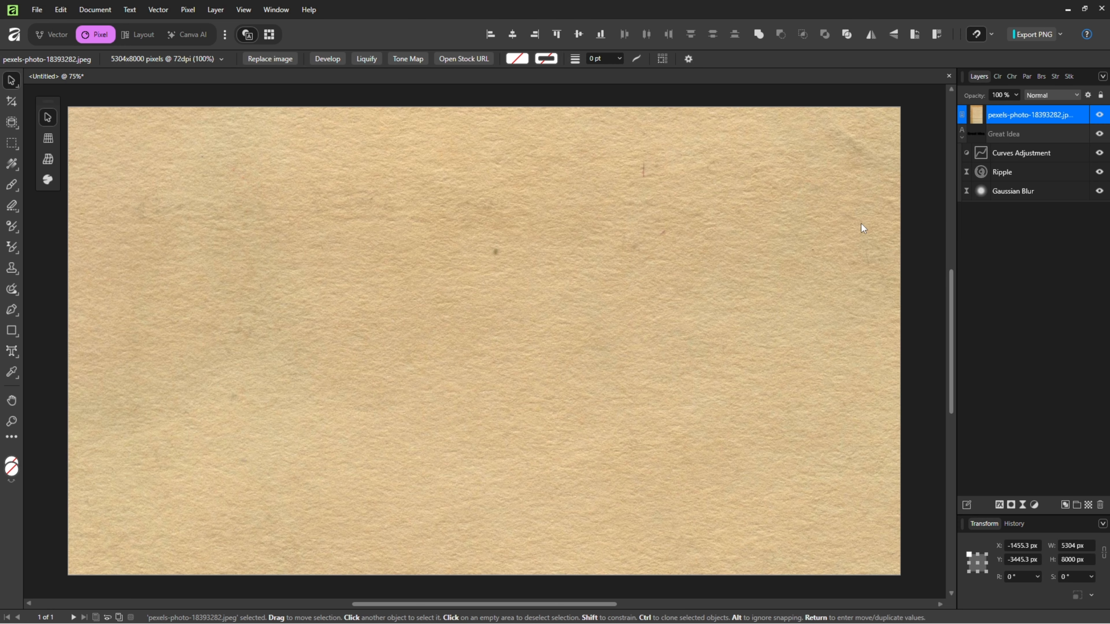
{"action": "left_click_drag", "start_coordinate": [1000, 117], "coordinate": [1010, 202]}
{"action": "double_click", "coordinate": [1011, 194]}
{"action": "type", "text": "Background"}
{"action": "key", "text": "Return"}
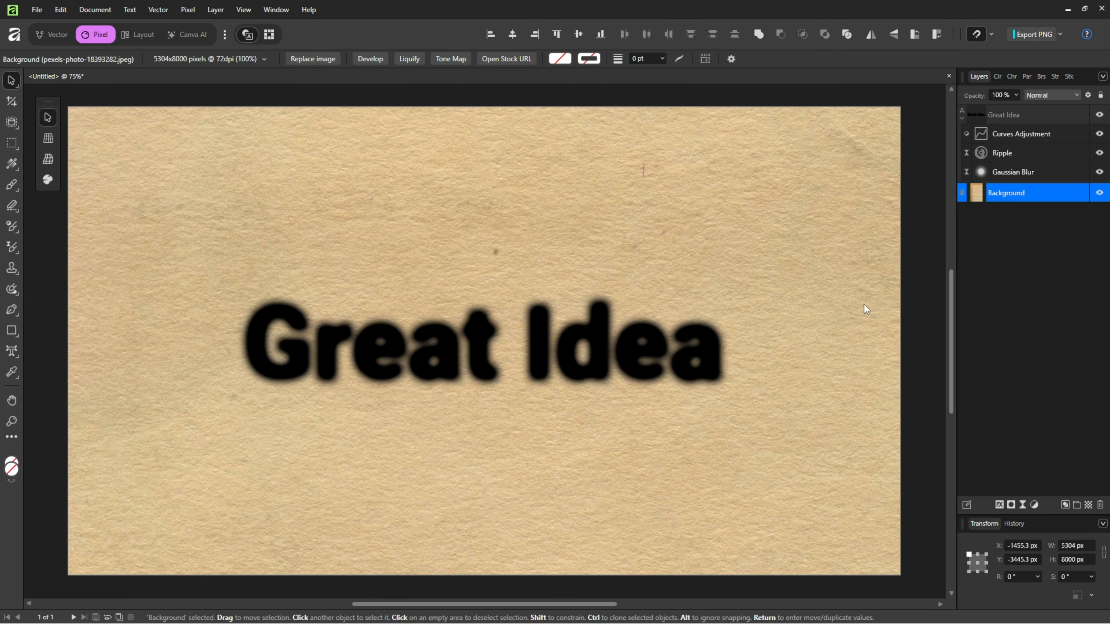
Scale down and reposition the Background paper image so that it still fills the whole canvas.
{"action": "scroll", "coordinate": [800, 310], "scroll_direction": "down", "scroll_amount": 6}
{"action": "scroll", "coordinate": [798, 309], "scroll_direction": "down", "scroll_amount": 4}
{"action": "left_click_drag", "start_coordinate": [805, 217], "coordinate": [764, 281]}
{"action": "left_click_drag", "start_coordinate": [681, 406], "coordinate": [704, 376]}
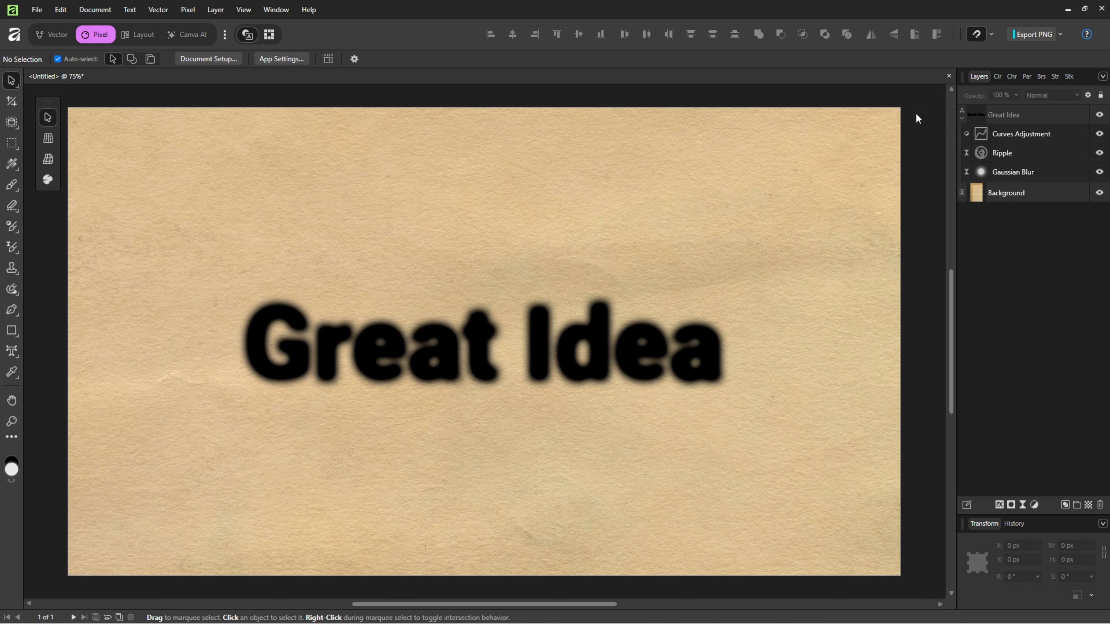
Add a live Diffuse filter with a very slight intensity to the "Great Idea" text, above the Curves adjustment.
{"action": "left_click", "coordinate": [998, 116]}
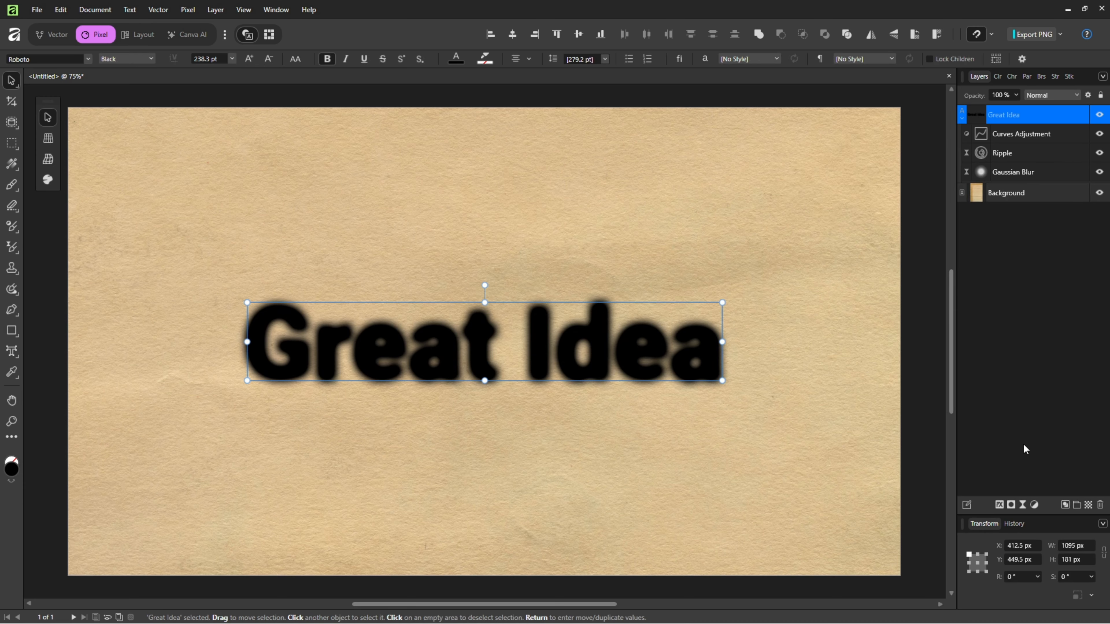
{"action": "left_click", "coordinate": [1023, 505]}
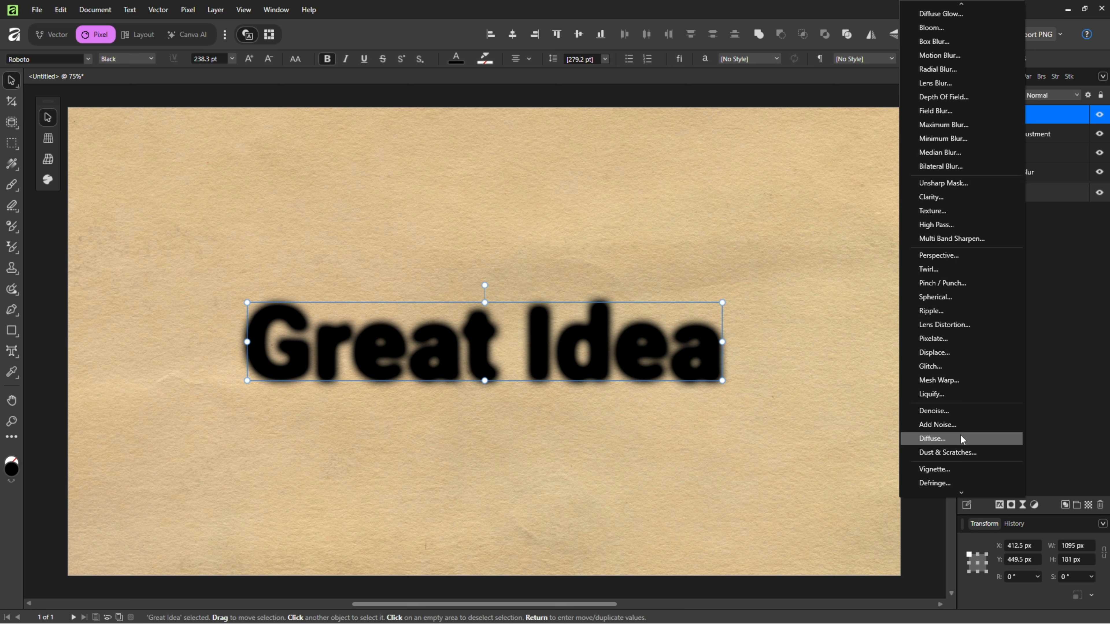
{"action": "left_click", "coordinate": [932, 441]}
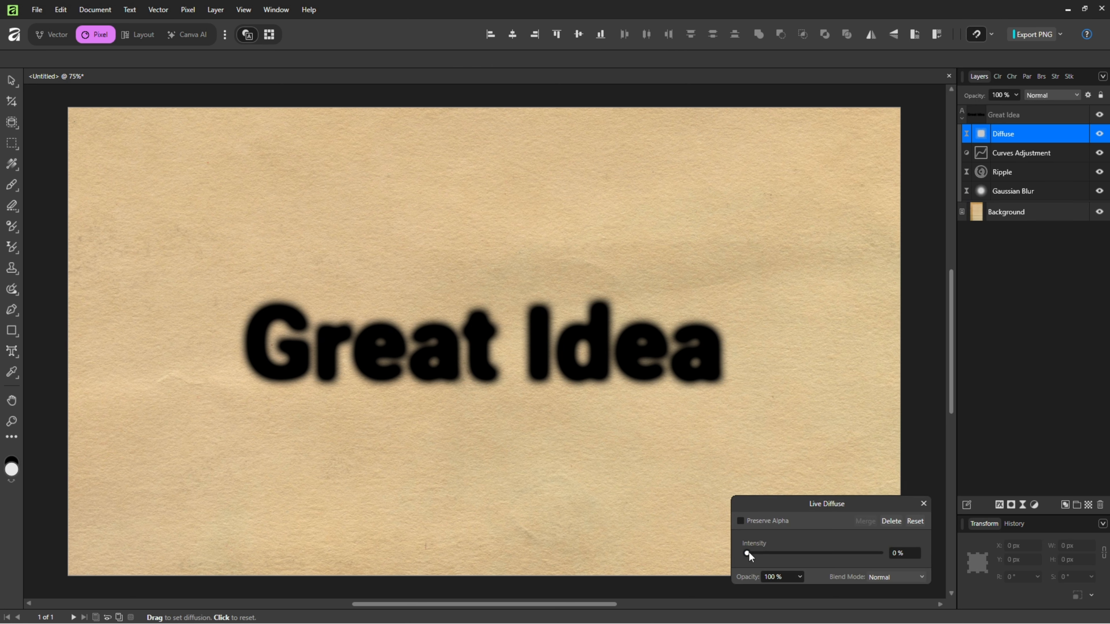
{"action": "left_click_drag", "start_coordinate": [748, 552], "coordinate": [748, 552]}
{"action": "left_click", "coordinate": [923, 503]}
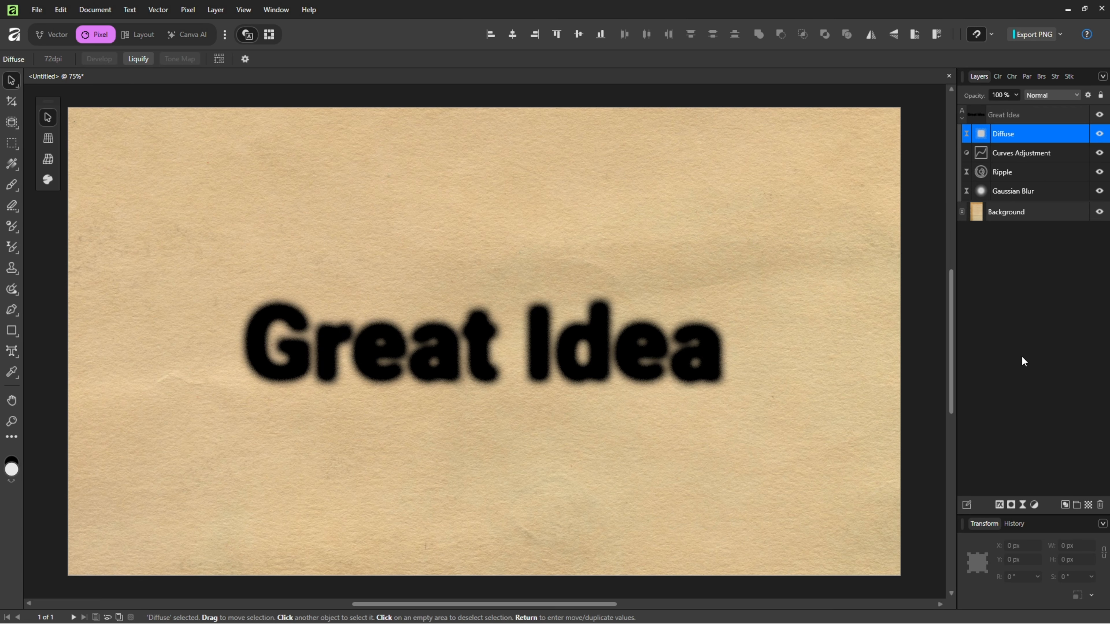
Add a live Add Noise filter with 52% intensity to the "Great Idea" text, above the Diffuse filter.
{"action": "left_click", "coordinate": [1022, 505]}
{"action": "left_click", "coordinate": [941, 425]}
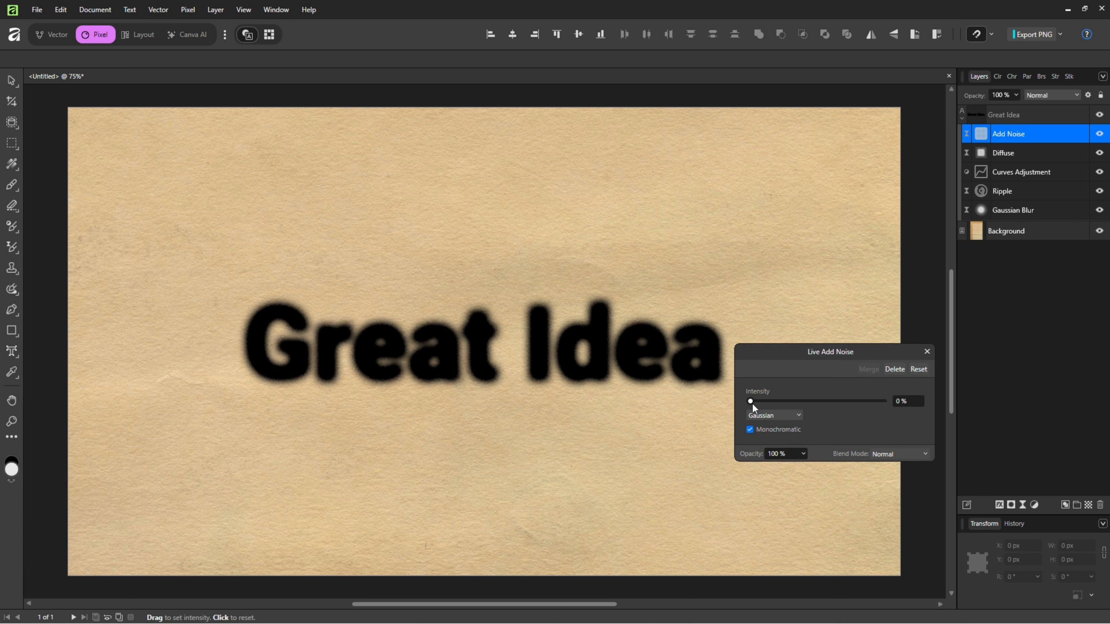
{"action": "left_click_drag", "start_coordinate": [750, 402], "coordinate": [770, 402]}
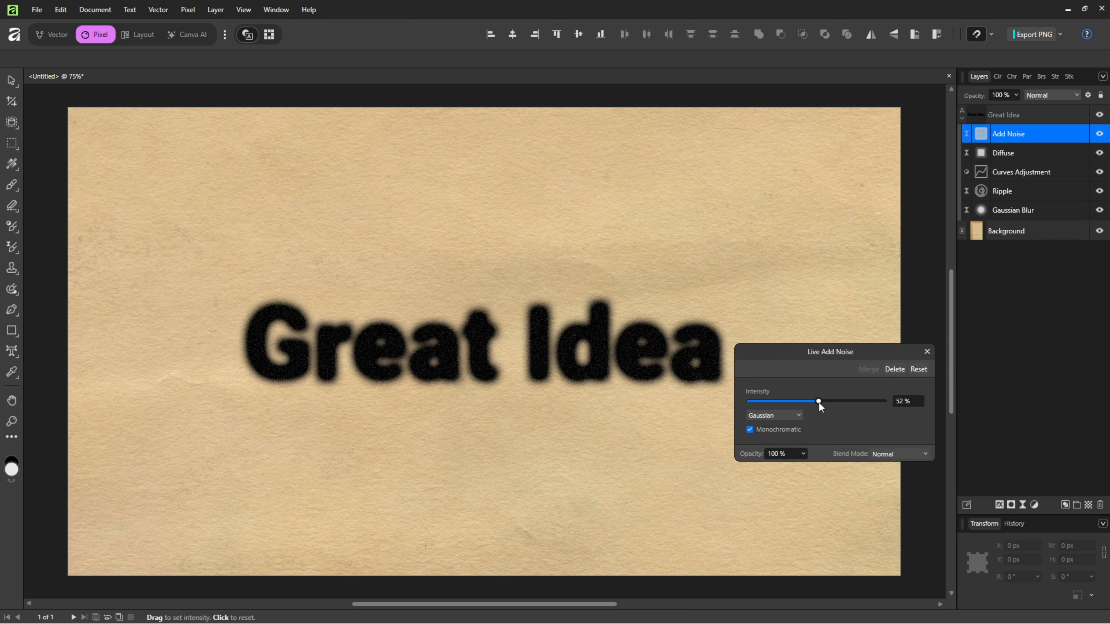
{"action": "left_click", "coordinate": [927, 352]}
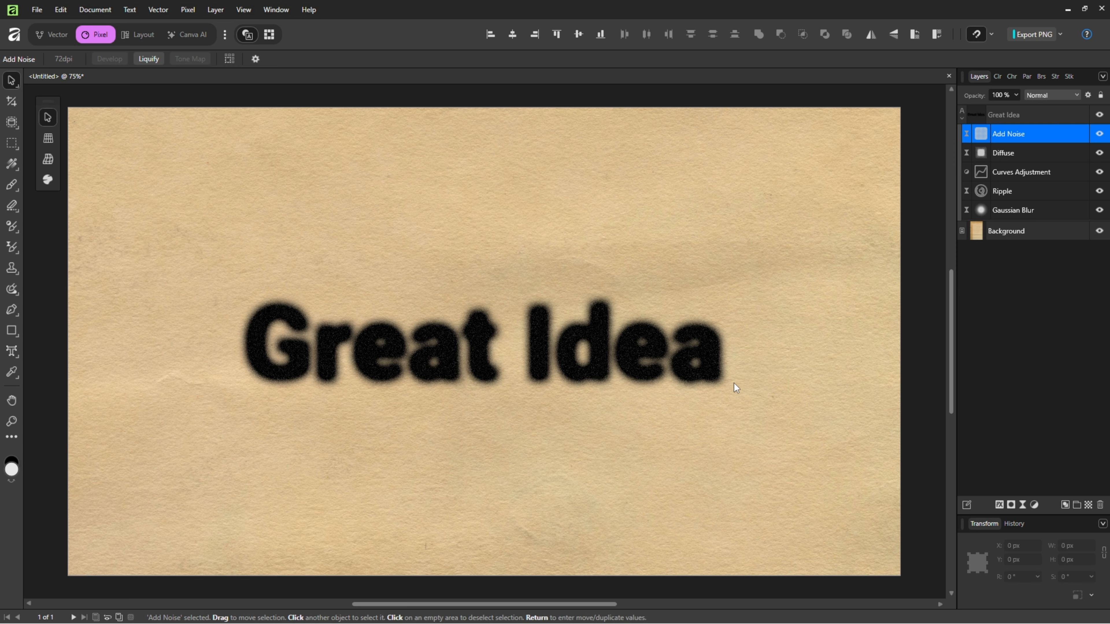
Replace the entire "Great Idea" text with "Ink Bleed", keeping its live filters and Curves adjustment.
{"action": "left_click", "coordinate": [592, 366]}
{"action": "double_click", "coordinate": [592, 366]}
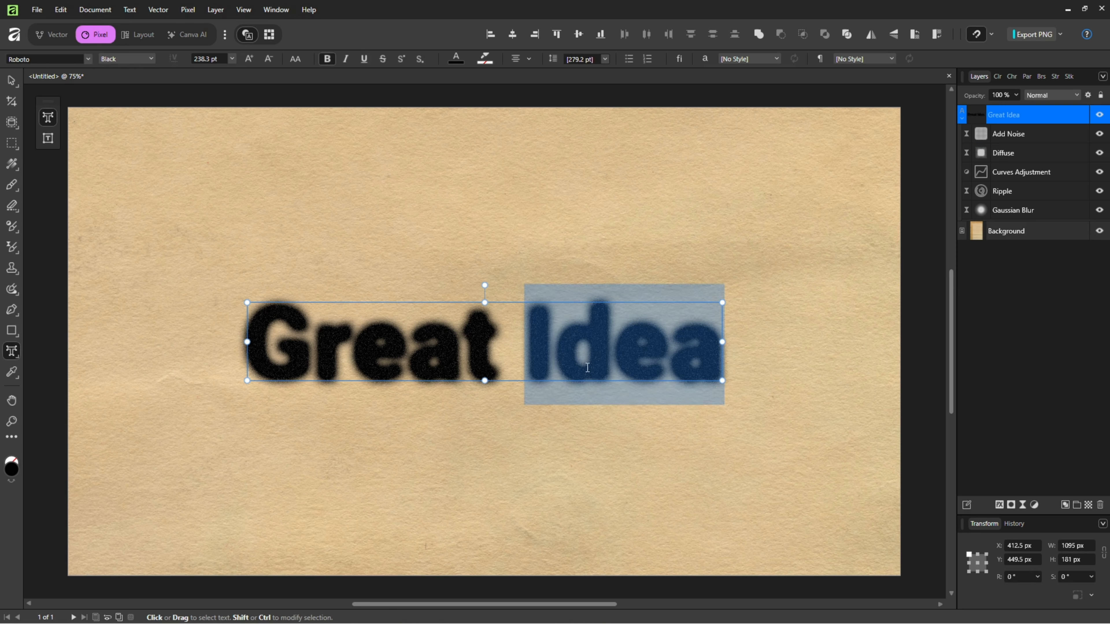
{"action": "key", "text": "ctrl+a"}
{"action": "type", "text": "Ink Bleed"}
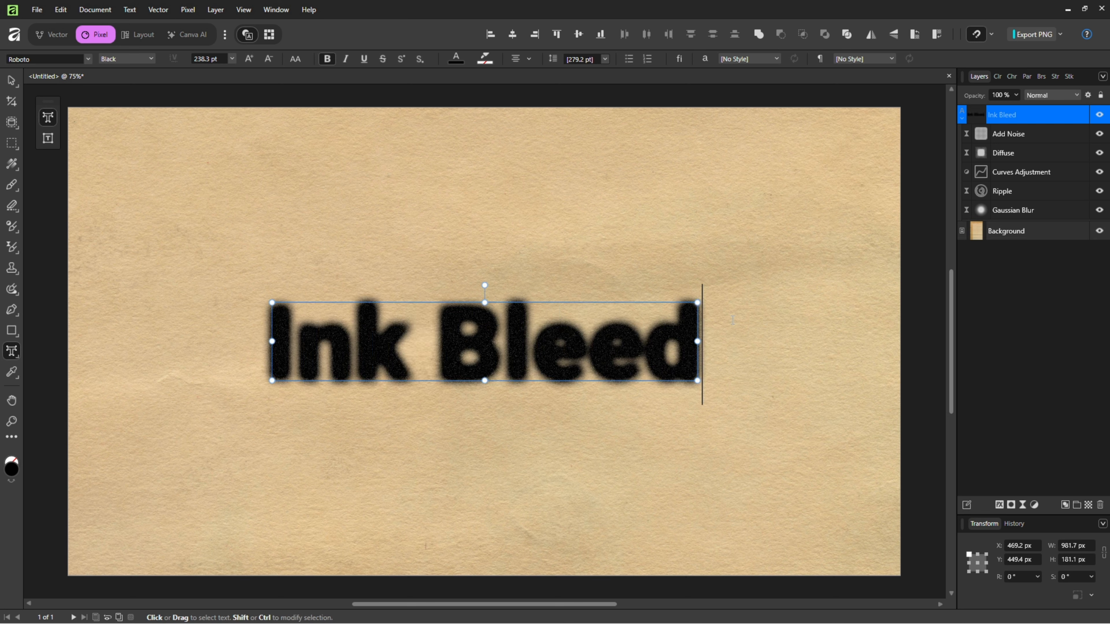
Replace the entire "Ink Bleed" wording with "Hello!" and finish editing the text.
{"action": "key", "text": "ctrl+a"}
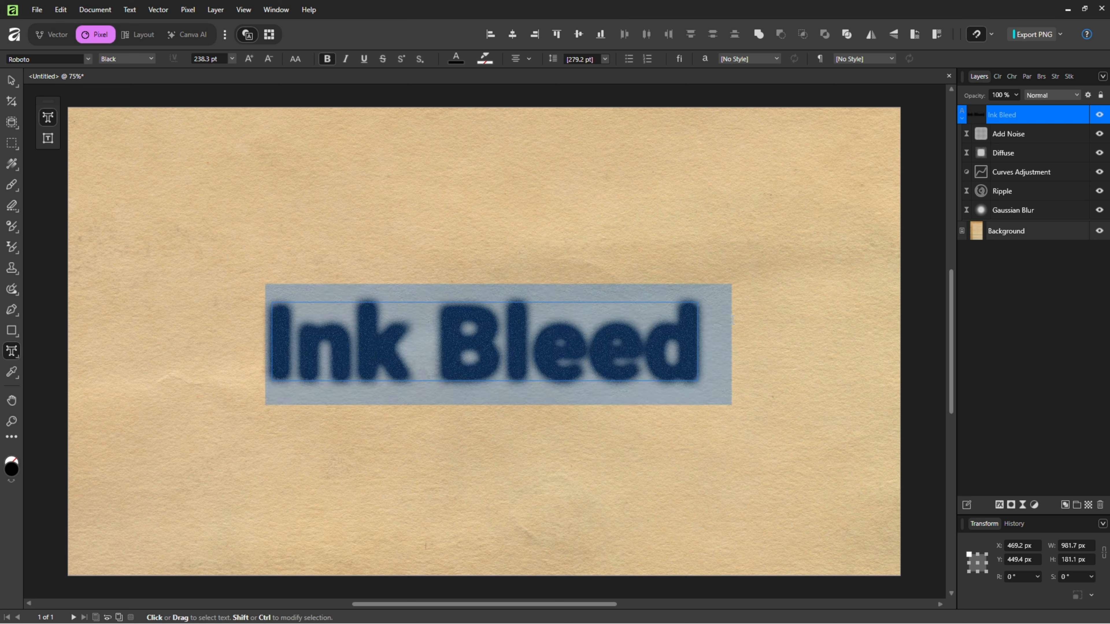
{"action": "type", "text": "Hello!"}
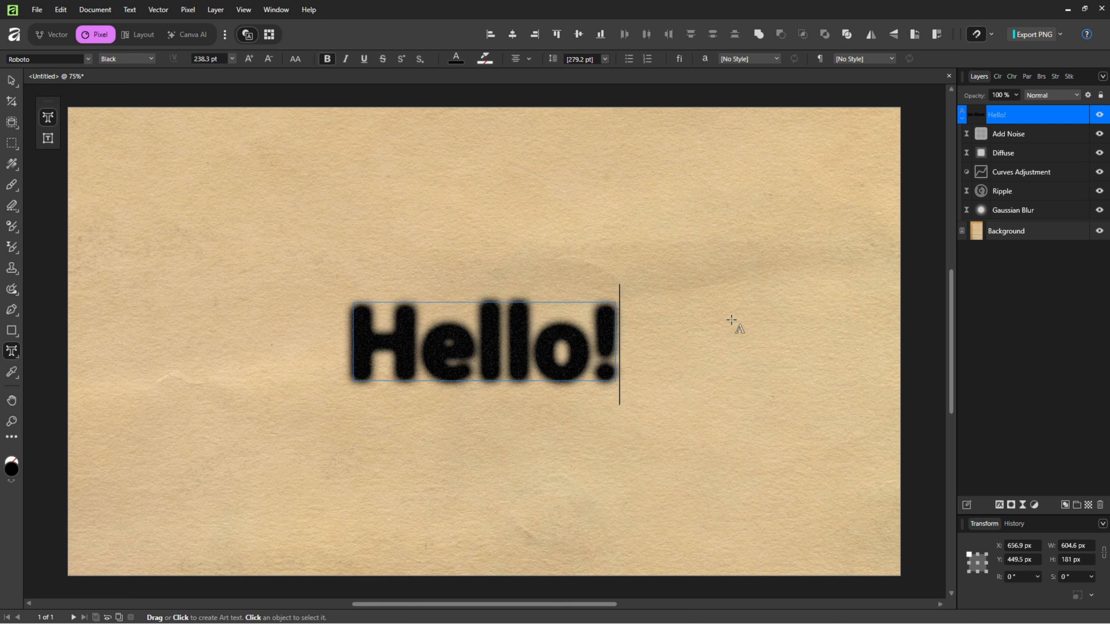
{"action": "left_click", "coordinate": [12, 81]}
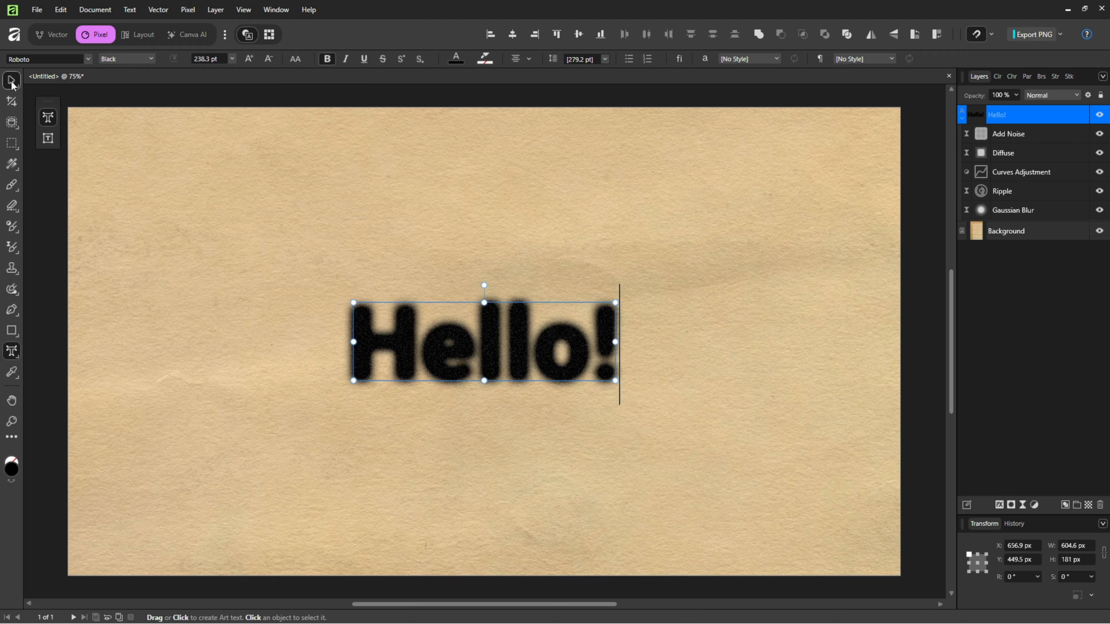
{"action": "left_click", "coordinate": [927, 347]}
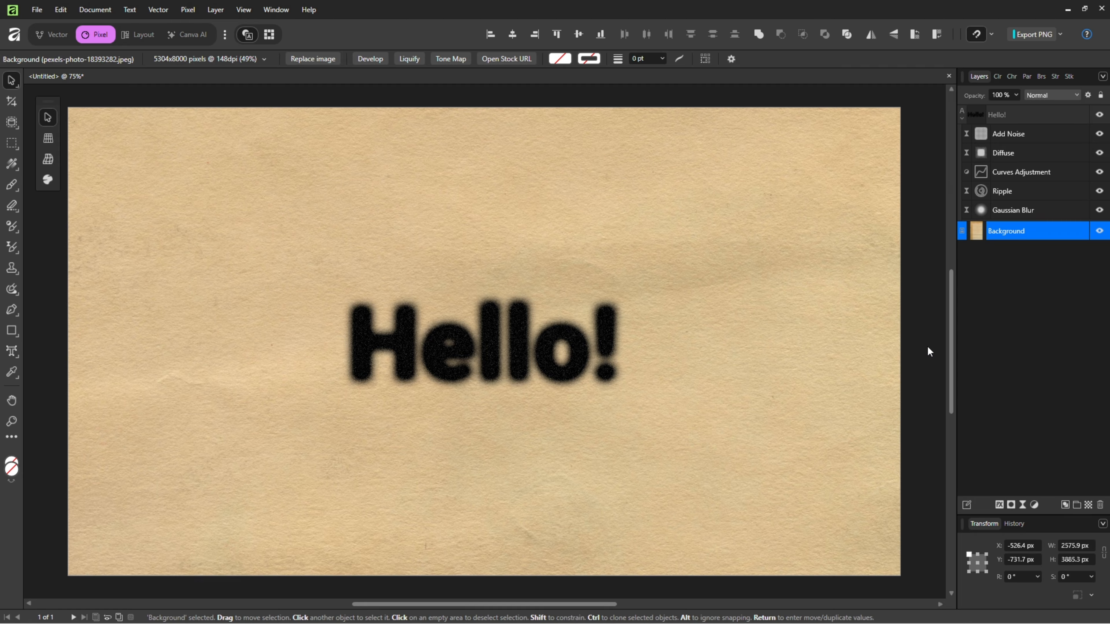